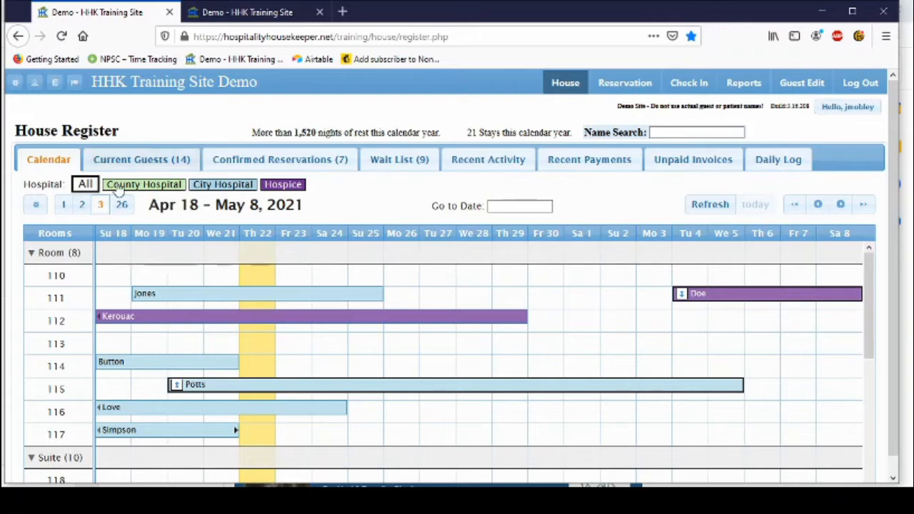
Step: Open the room 111 visit that starts Apr 19, mark its guest for check-out on Apr 22, 2021, and review the fees
click(180, 294)
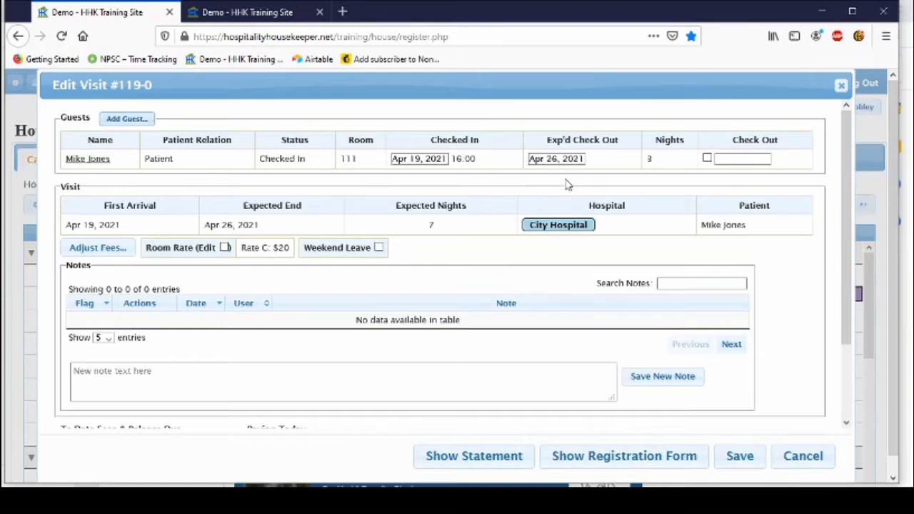
click(707, 159)
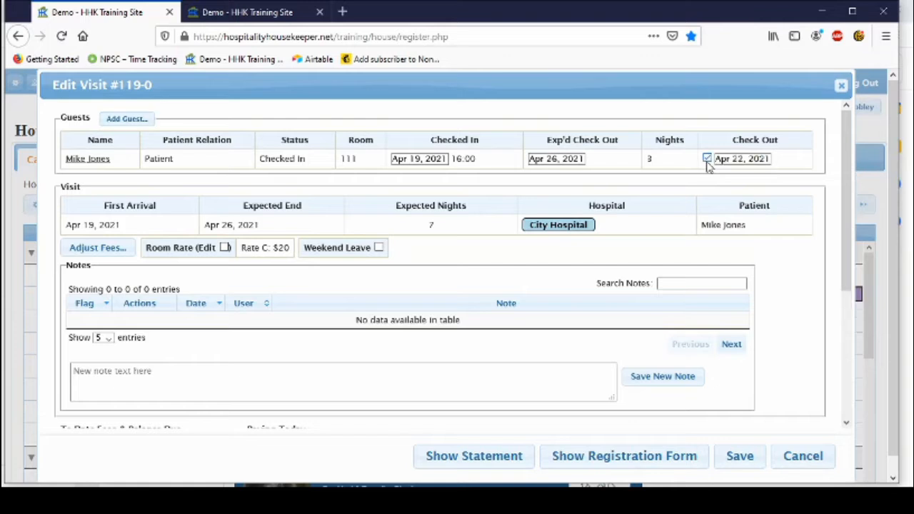
scroll(706, 164, down, 5)
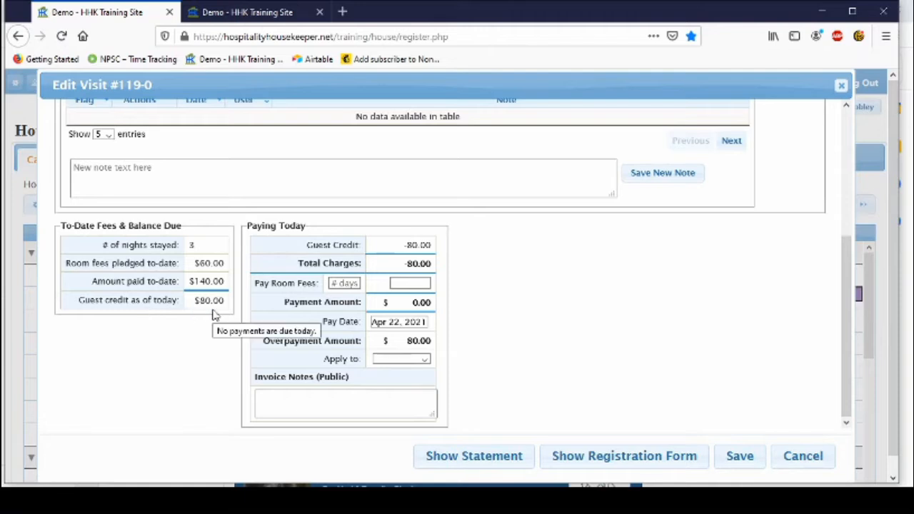
scroll(198, 314, up, 3)
scroll(196, 312, up, 1)
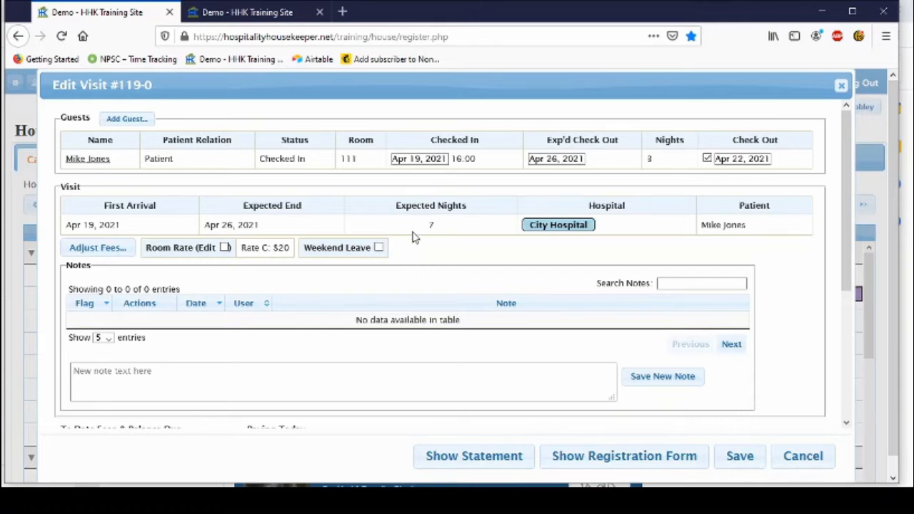
scroll(412, 237, down, 3)
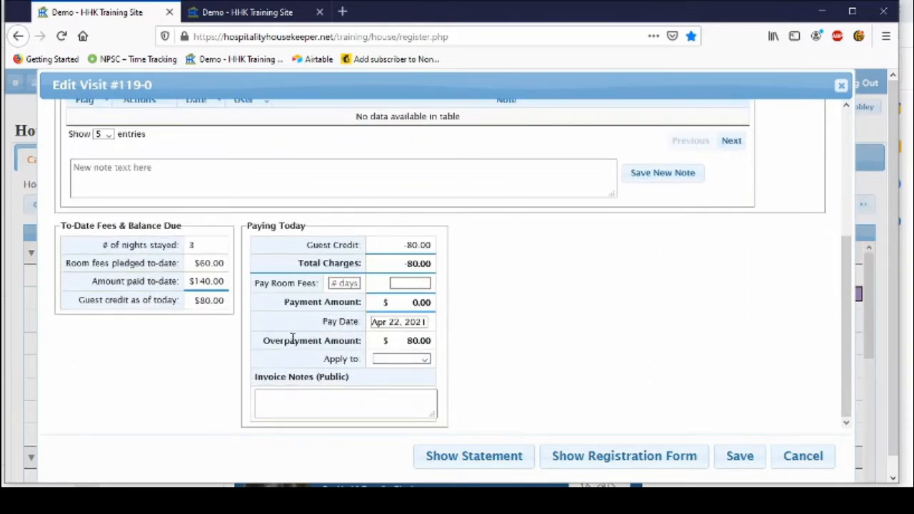
Step: Apply the overpayment to Hold, save the visit with the check-out confirmed, and dismiss the payment receipt
click(425, 360)
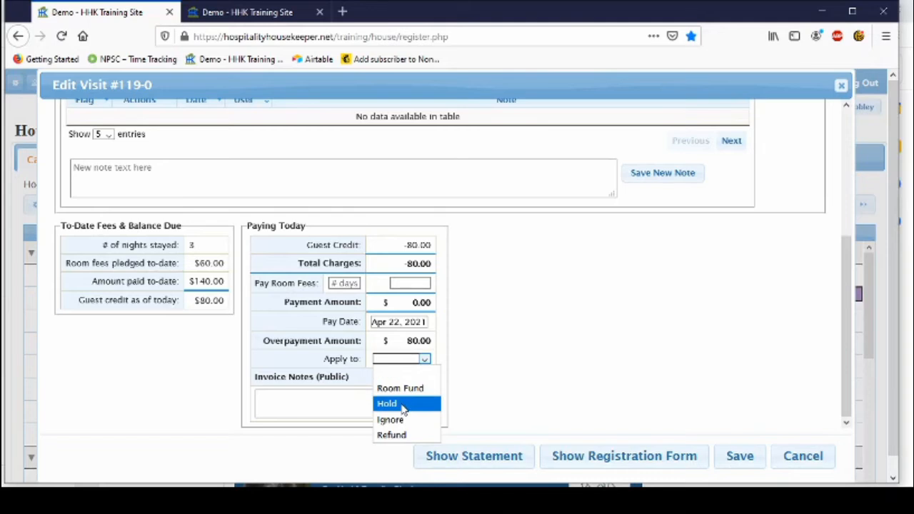
click(403, 405)
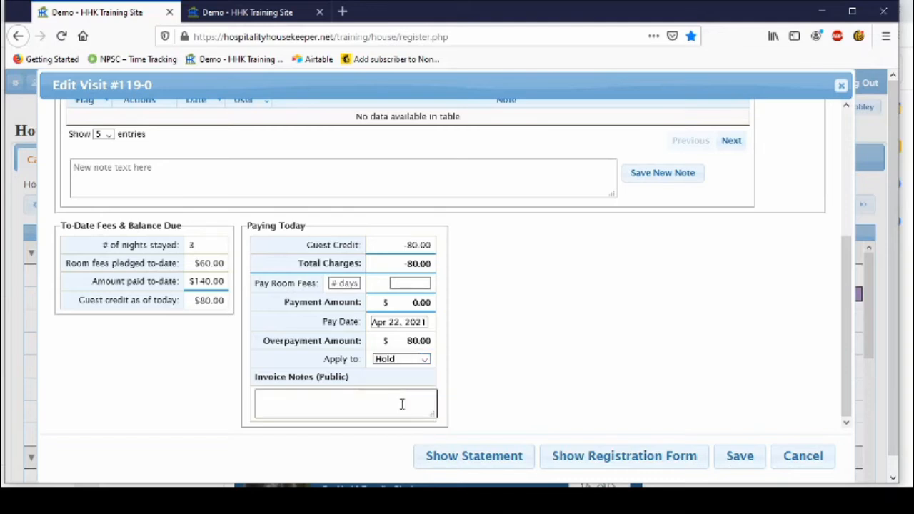
click(740, 457)
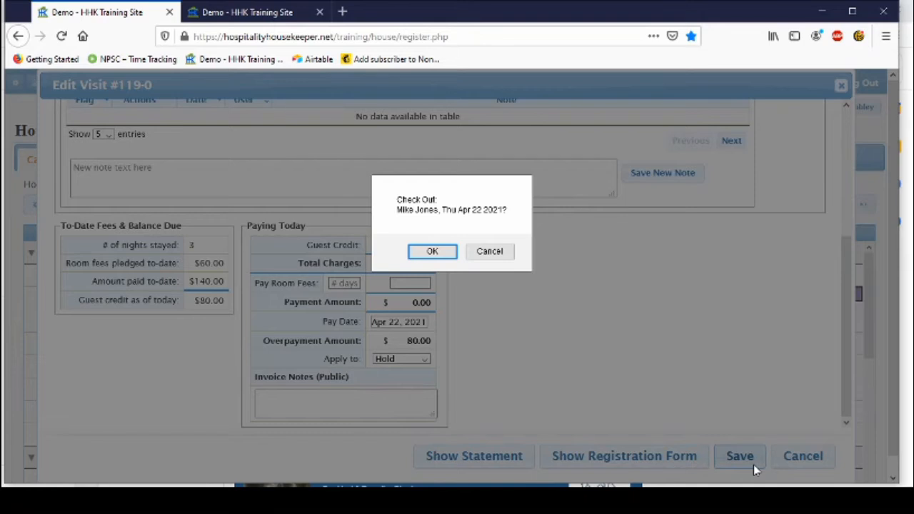
click(442, 255)
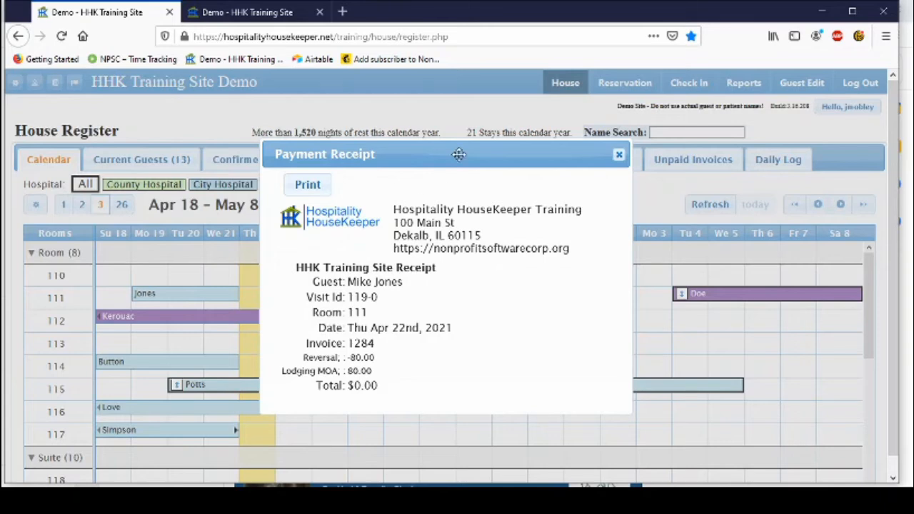
click(618, 156)
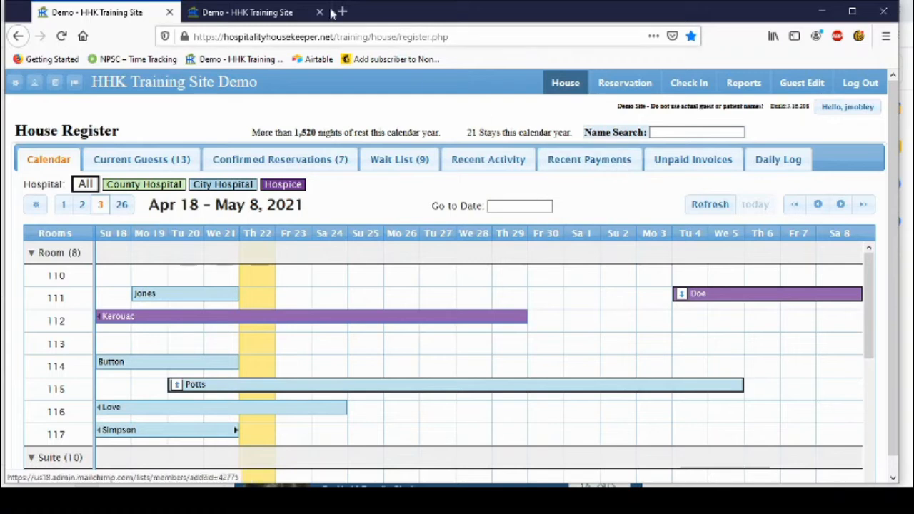
Step: In the guest record of the room 116 guest, examine the lodging MOA credit and the comprehensive statement of account
click(263, 15)
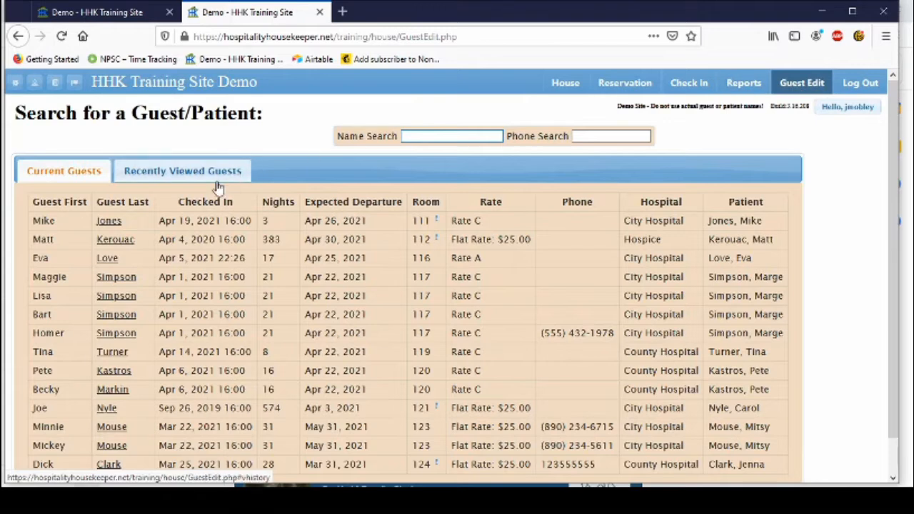
click(104, 260)
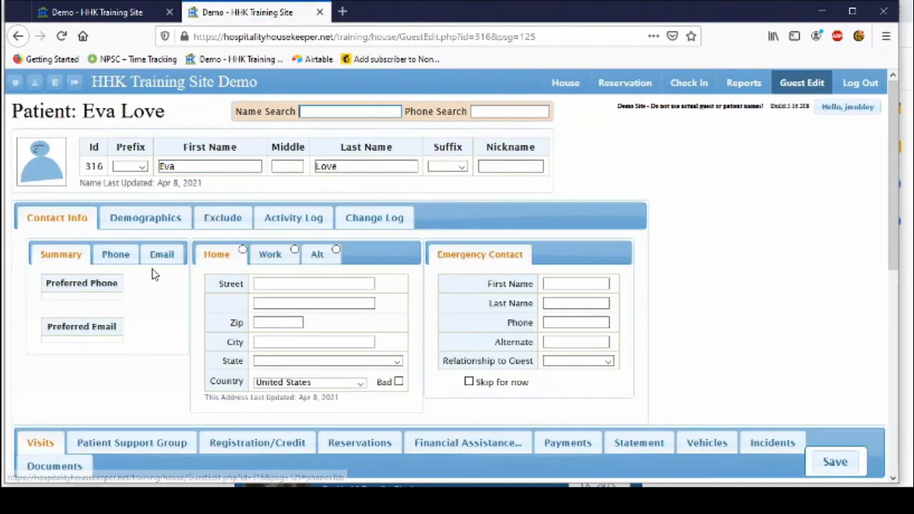
scroll(152, 274, down, 3)
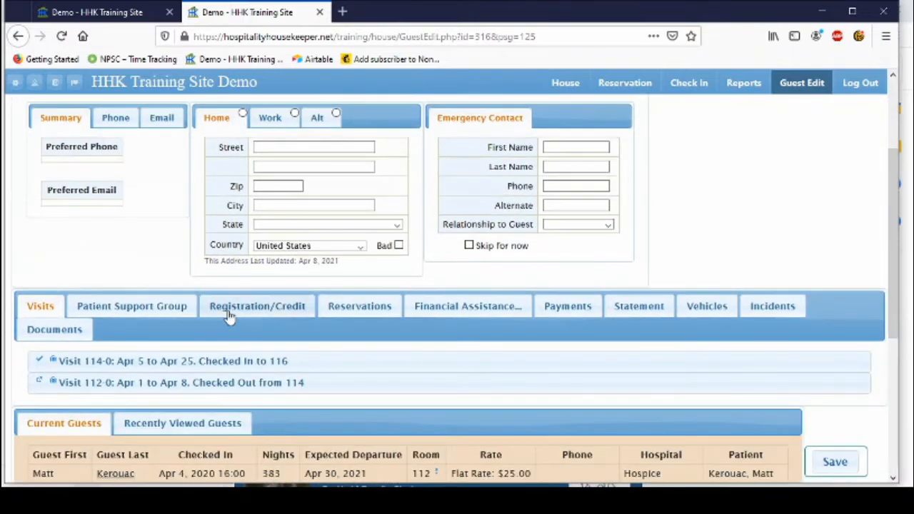
click(271, 312)
scroll(271, 312, down, 3)
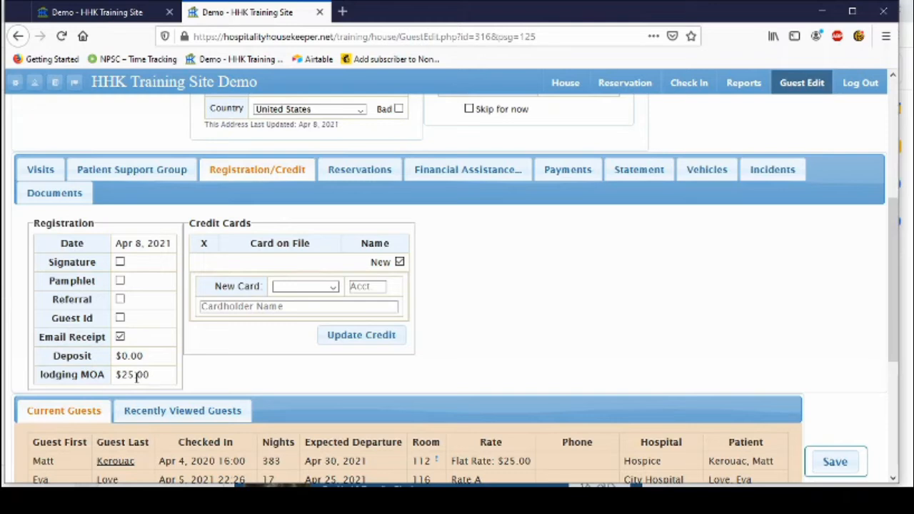
click(639, 170)
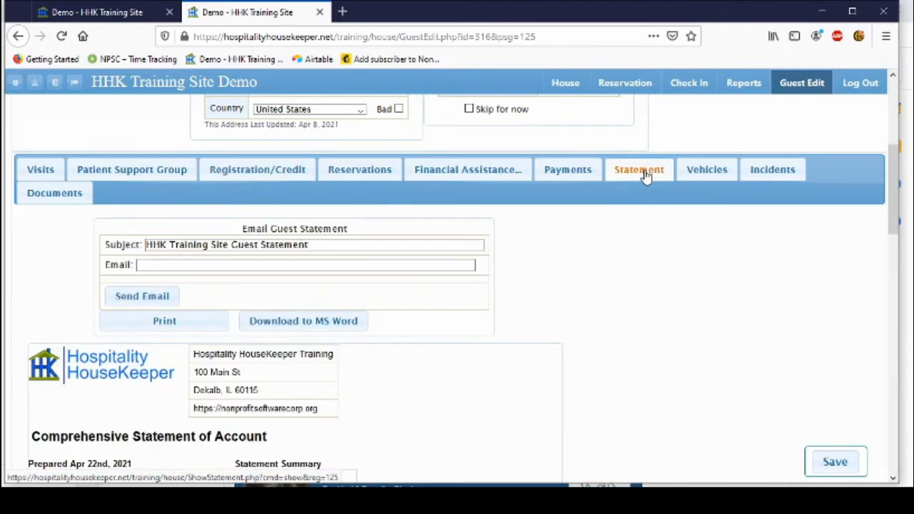
scroll(624, 218, down, 3)
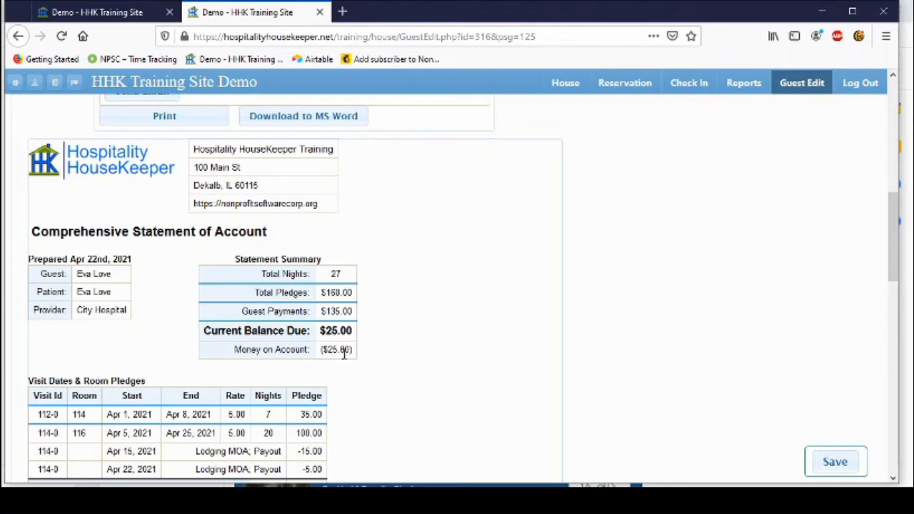
Step: On the room 116 visit, pay 10.00 of room fees from the retained amount, save, and dismiss the receipt
click(116, 19)
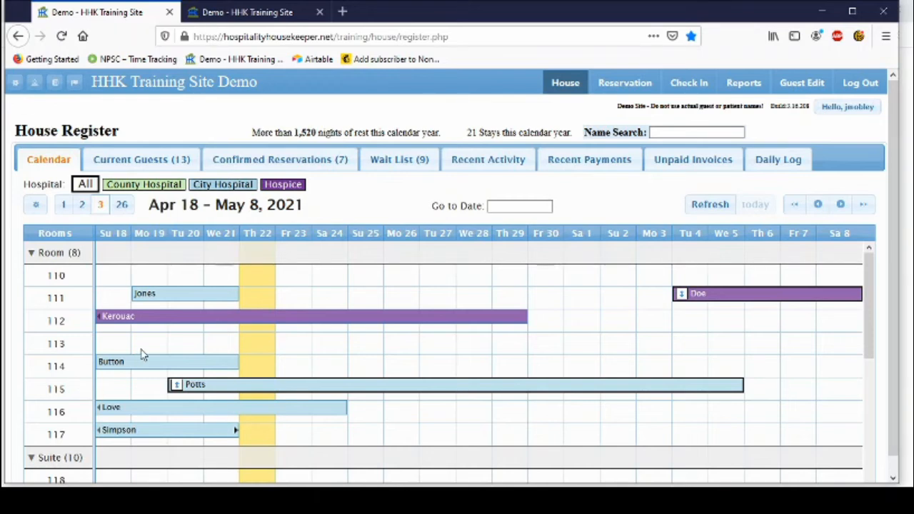
click(239, 413)
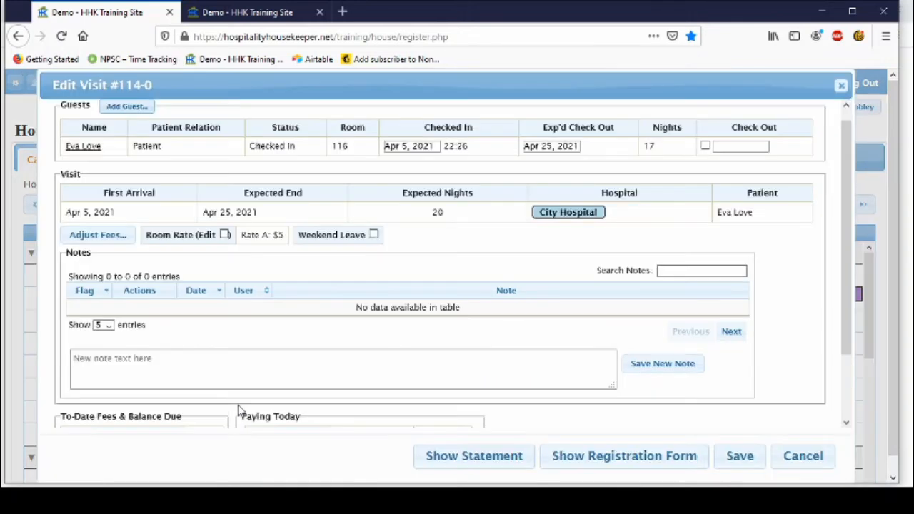
scroll(239, 413, down, 2)
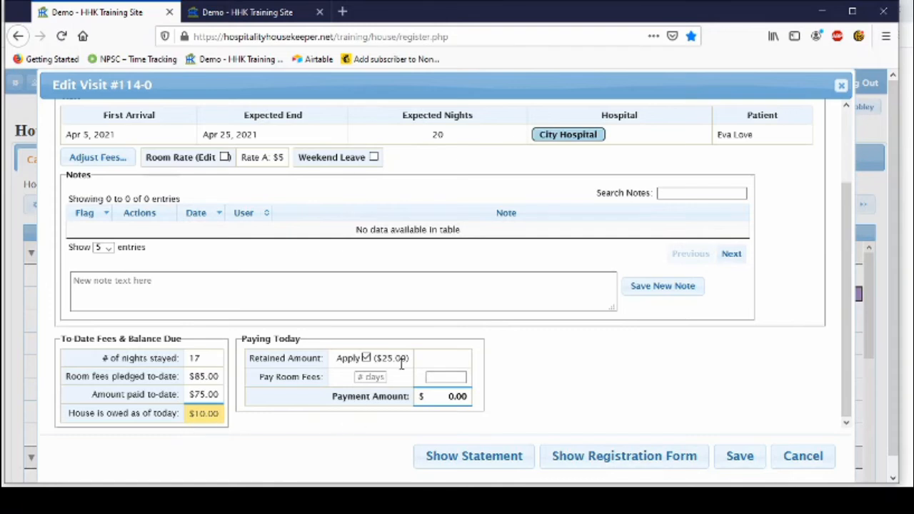
click(433, 376)
text(10.00)
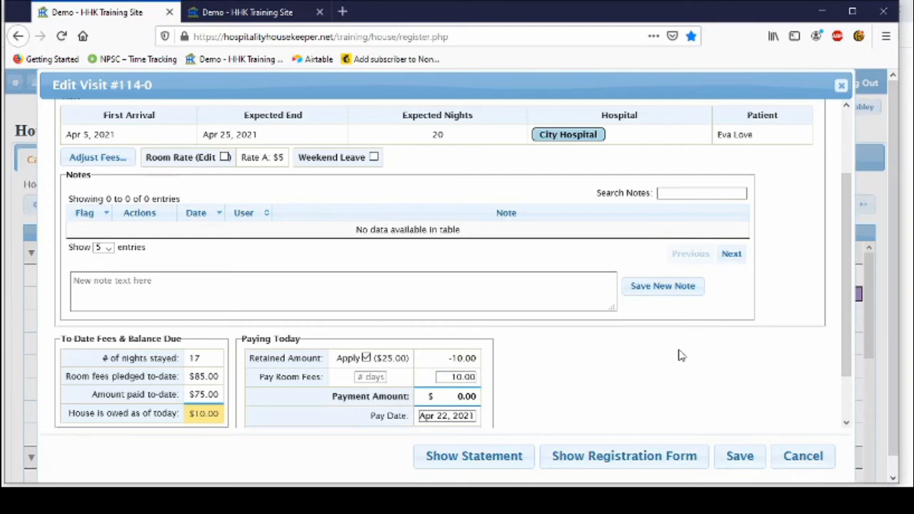
scroll(651, 350, down, 2)
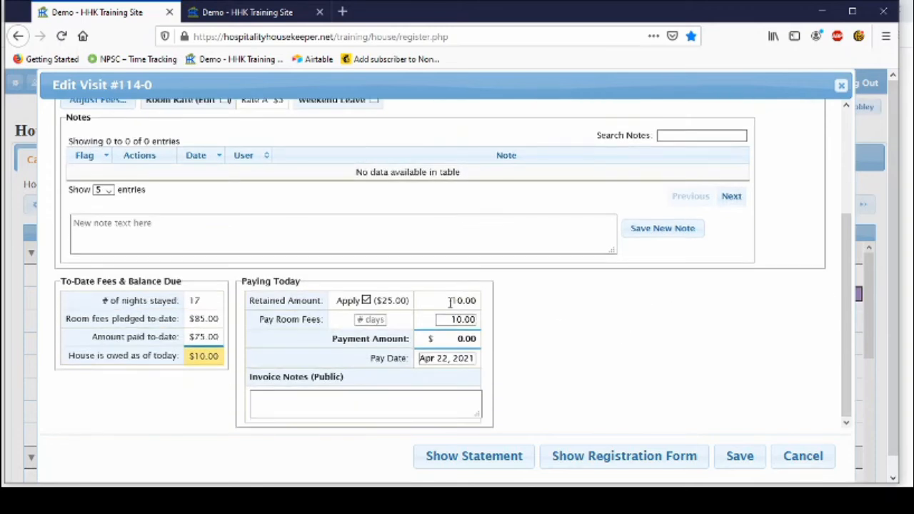
click(739, 457)
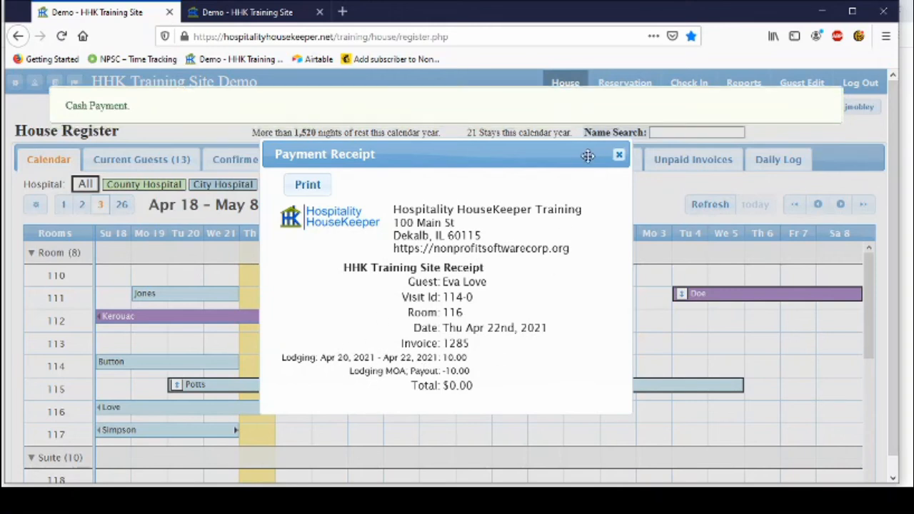
click(619, 155)
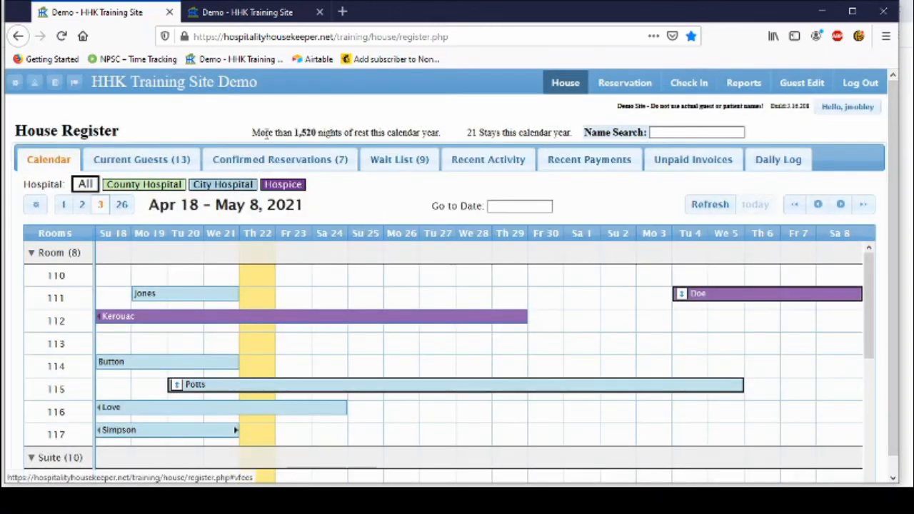
Step: Reopen the room 116 visit to check its balance and remaining retained amount, and close it without changes
click(138, 415)
scroll(459, 319, down, 2)
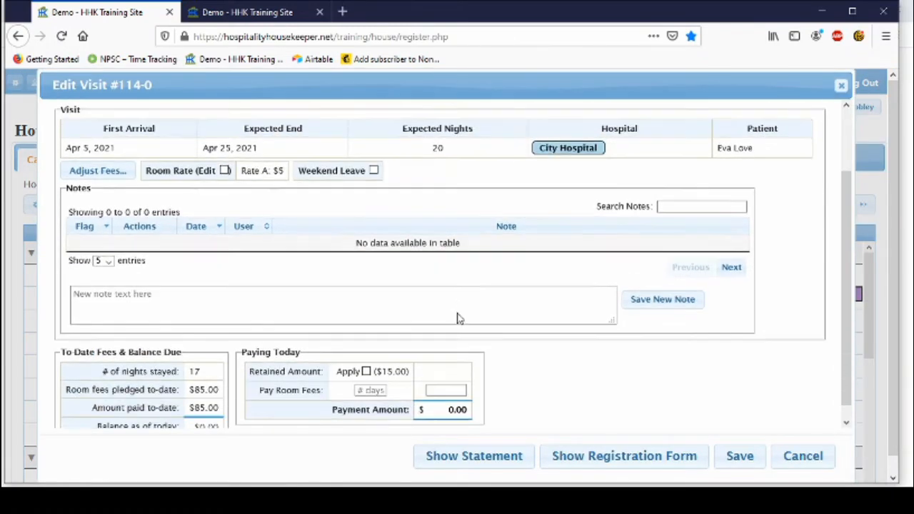
scroll(459, 319, down, 1)
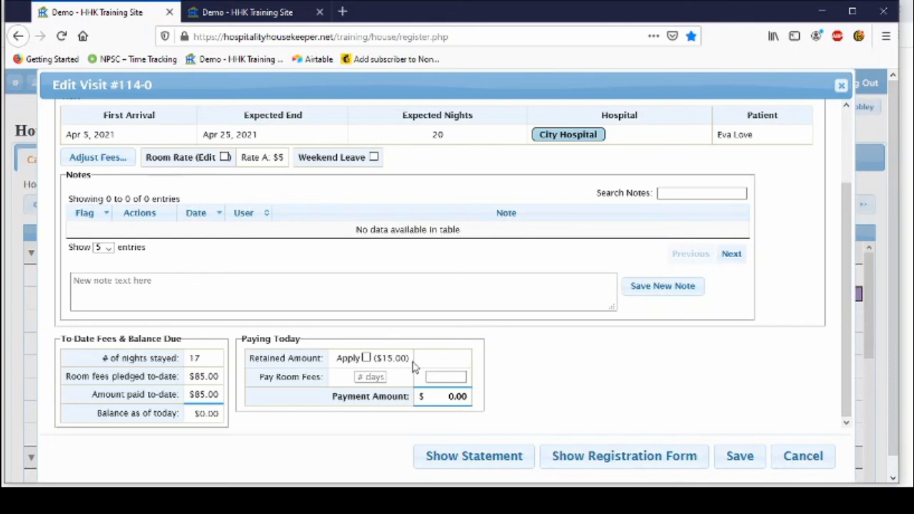
click(840, 86)
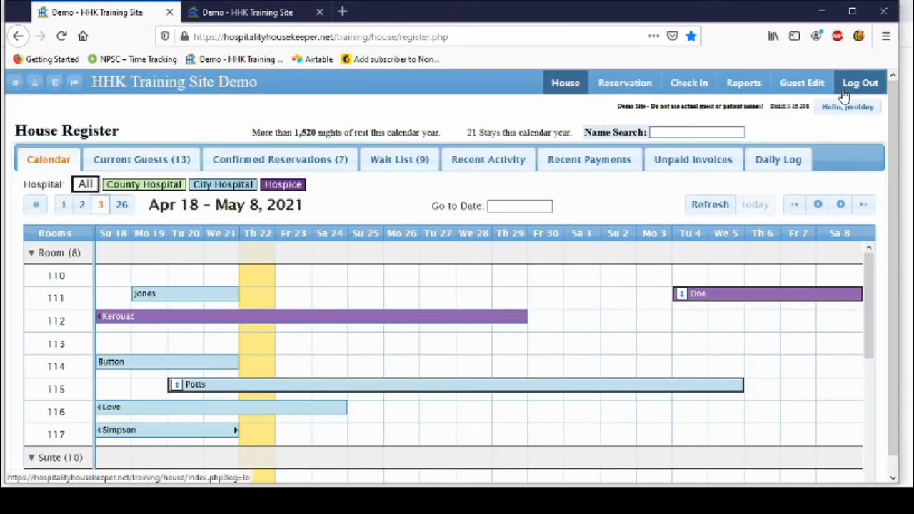